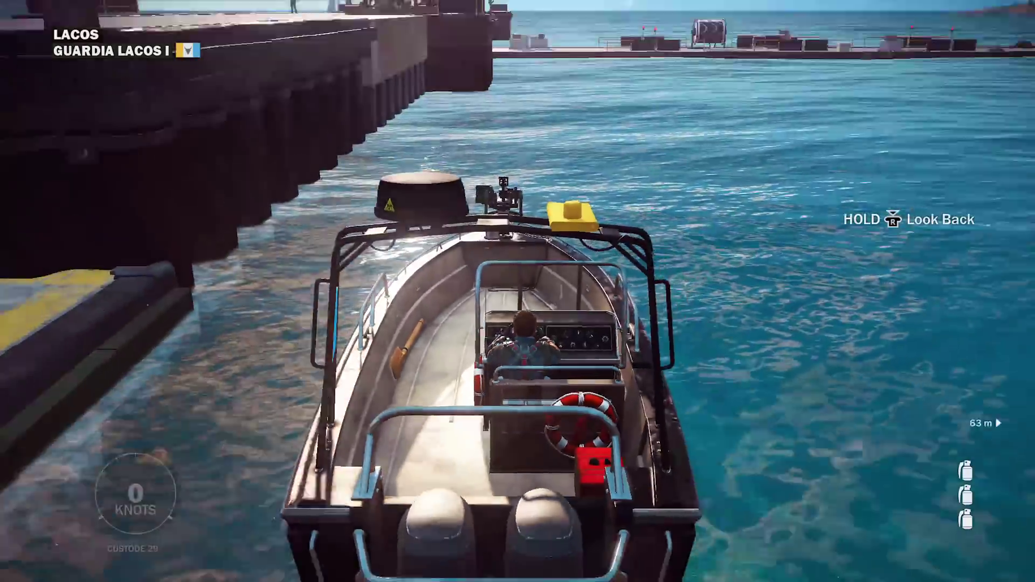
# Accelerate the patrol boat off the pier, steering right then left, past 40 knots
pyautogui.press('w')
pyautogui.press('d')
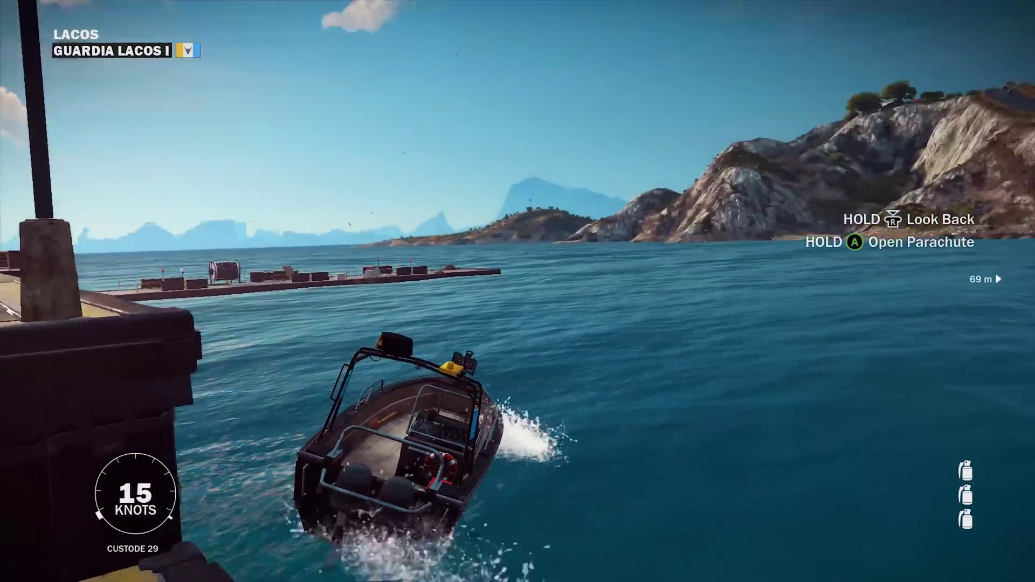
pyautogui.press('w')
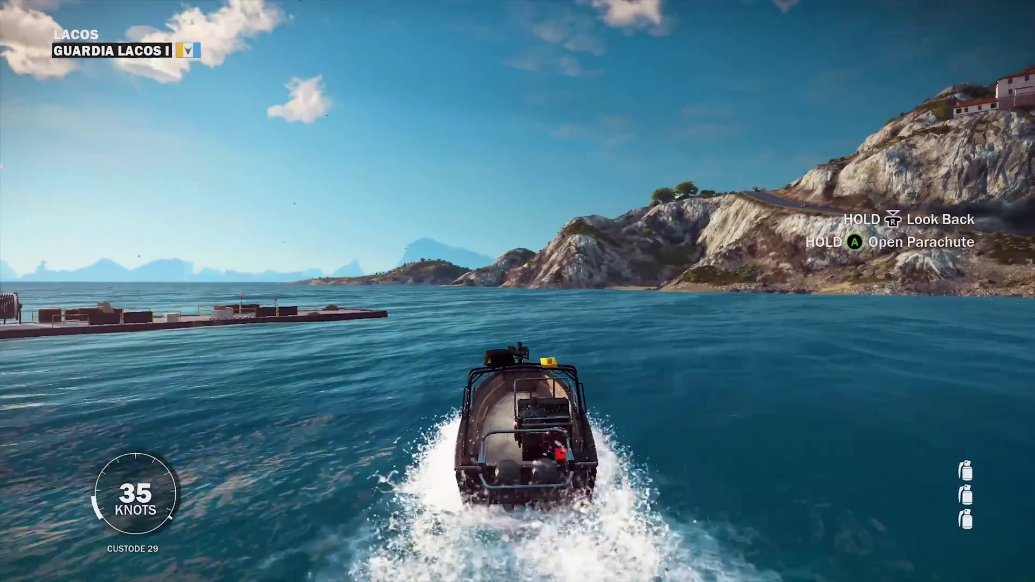
pyautogui.press('w')
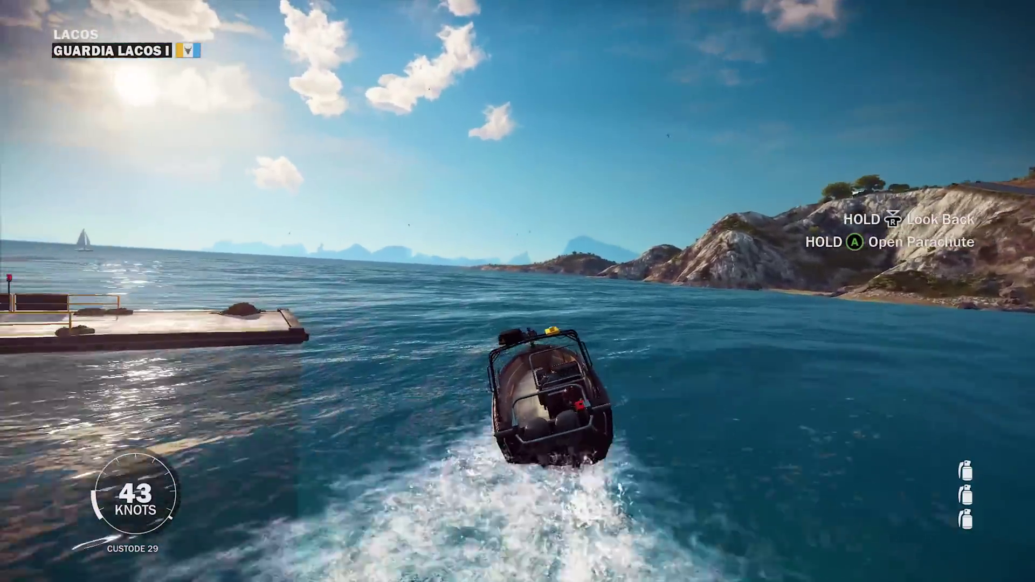
pyautogui.press('a')
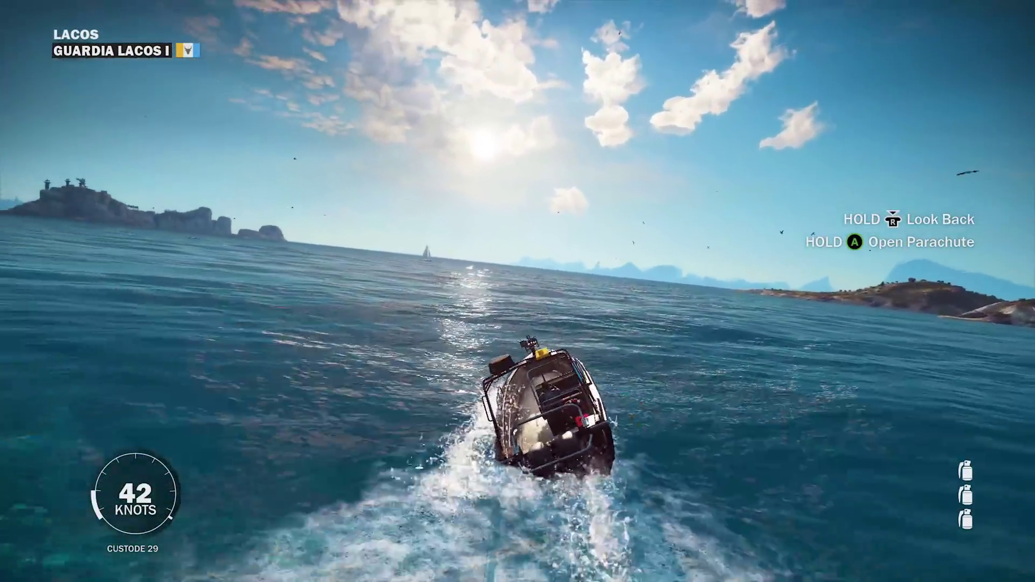
pyautogui.press('w')
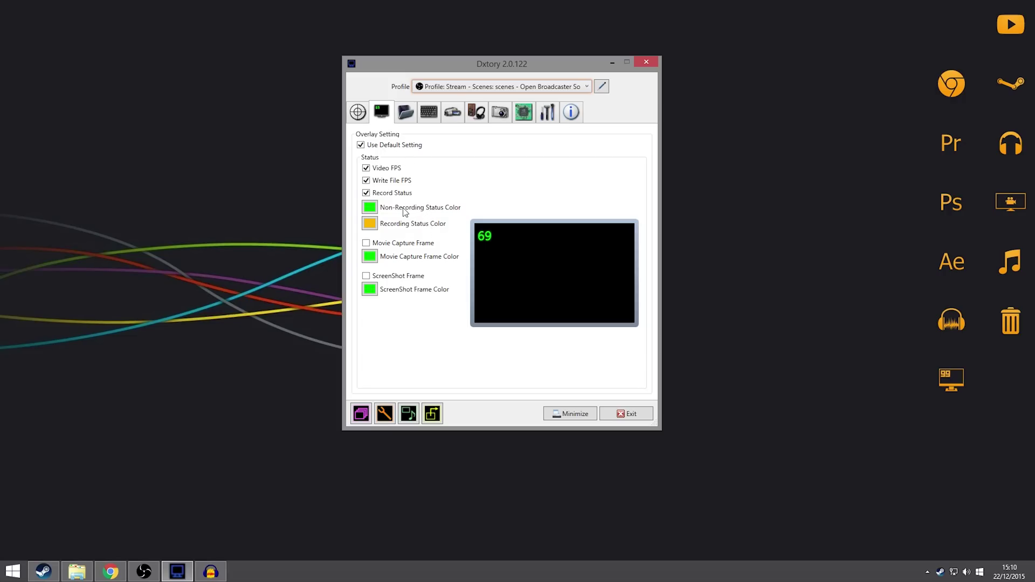
# Show Dxtory's Folder page listing the movie and screenshot save locations
pyautogui.click(406, 113)
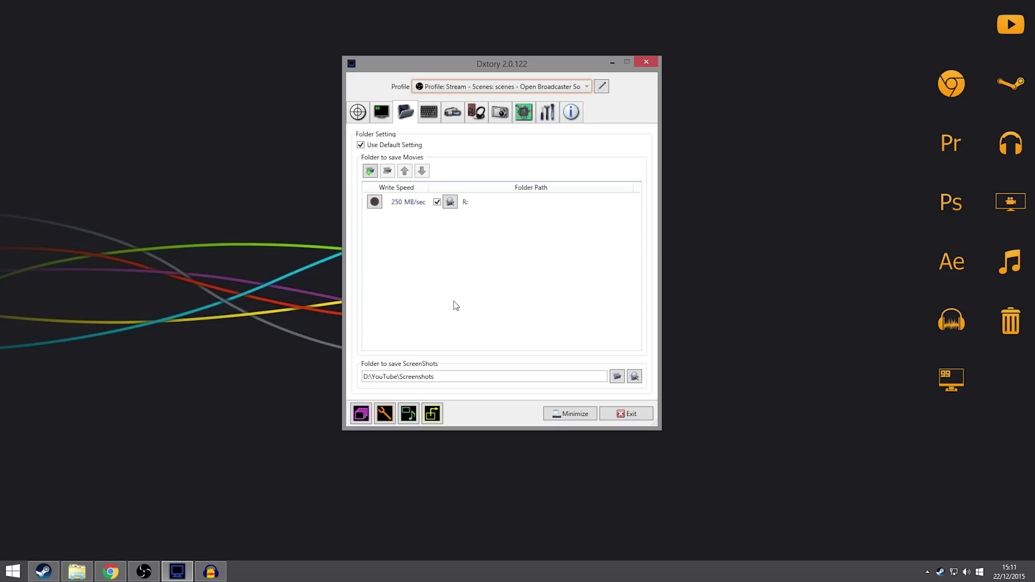
# Bring the File Explorer window showing This PC to the front
pyautogui.click(78, 573)
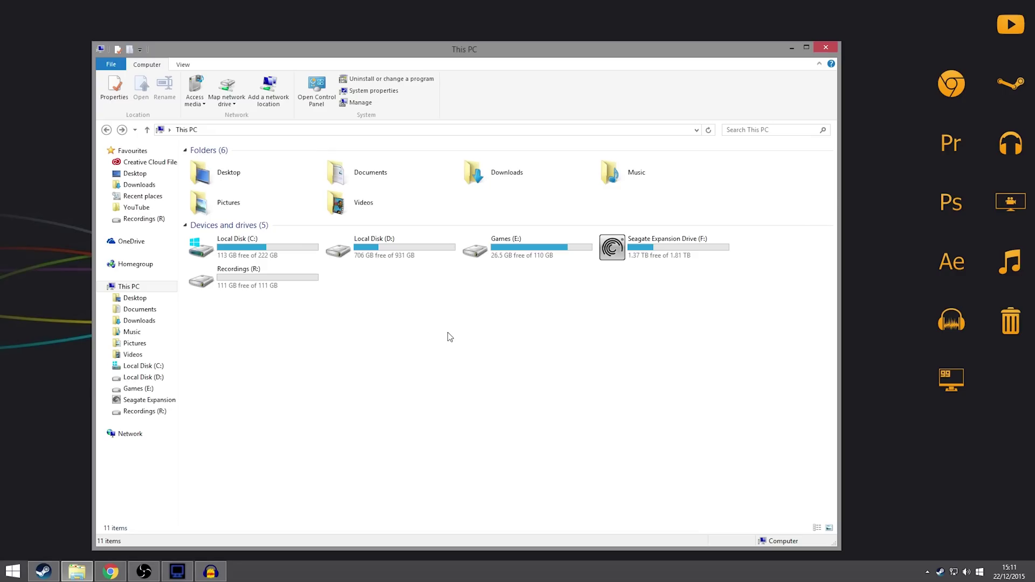
# Look inside the Recordings (R:) drive, return to This PC, and close File Explorer
pyautogui.doubleClick(296, 287)
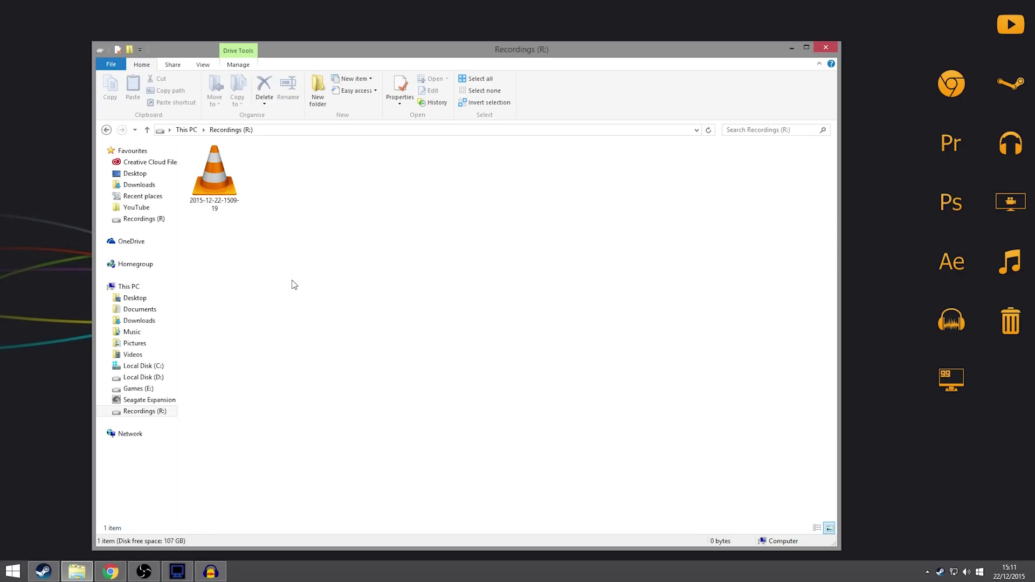
pyautogui.press('BackSpace')
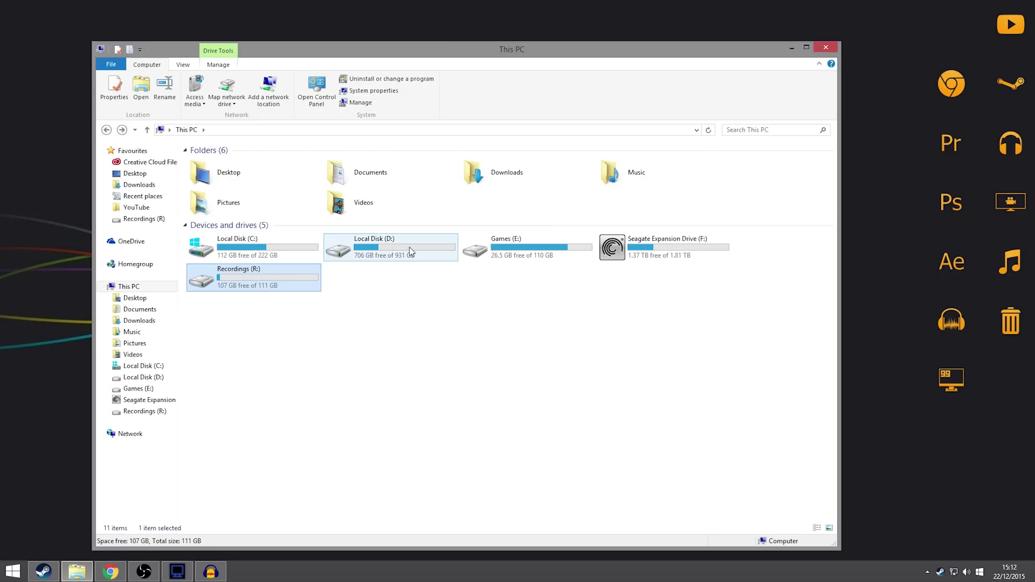
pyautogui.click(816, 52)
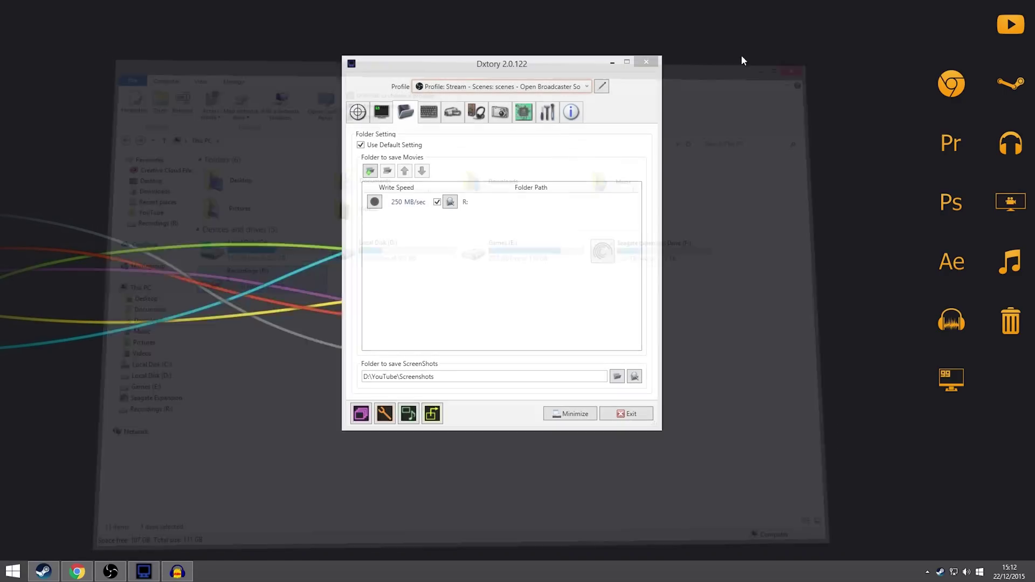
# Add the Recordings (R:) drive as Dxtory's movie save folder
pyautogui.click(371, 171)
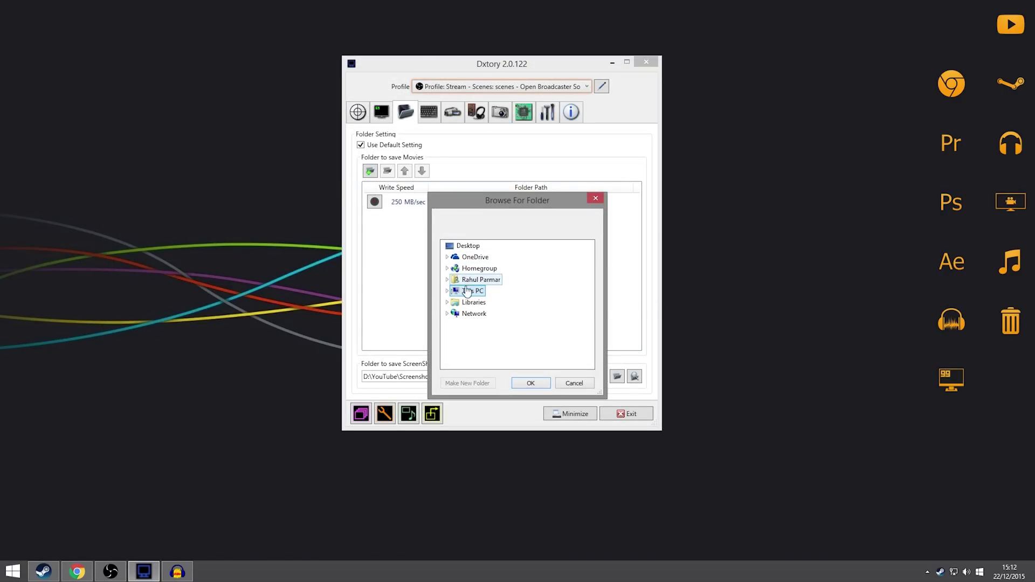
pyautogui.click(447, 291)
pyautogui.scroll(-1, 499, 334)
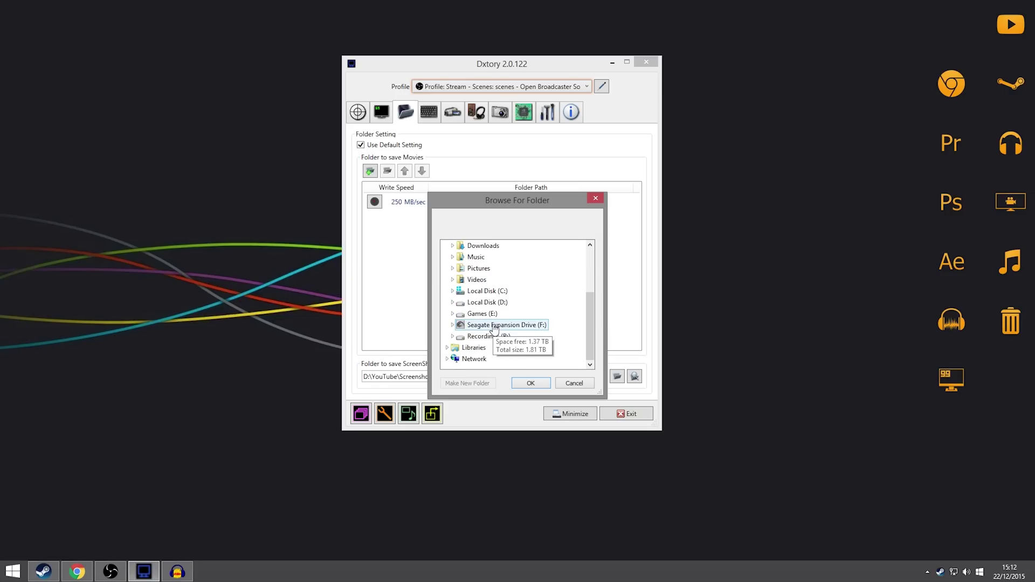
pyautogui.click(498, 338)
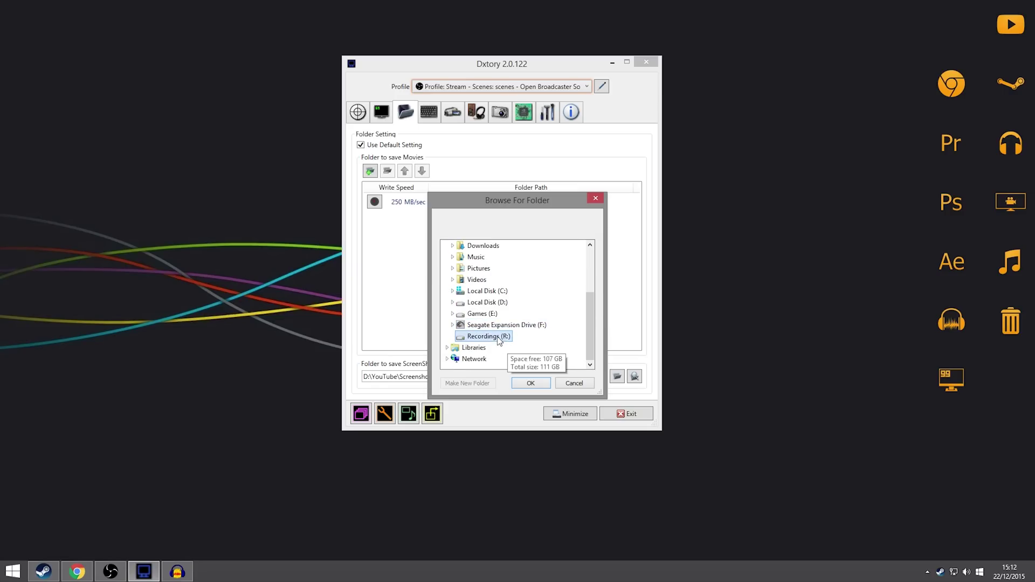
pyautogui.click(531, 384)
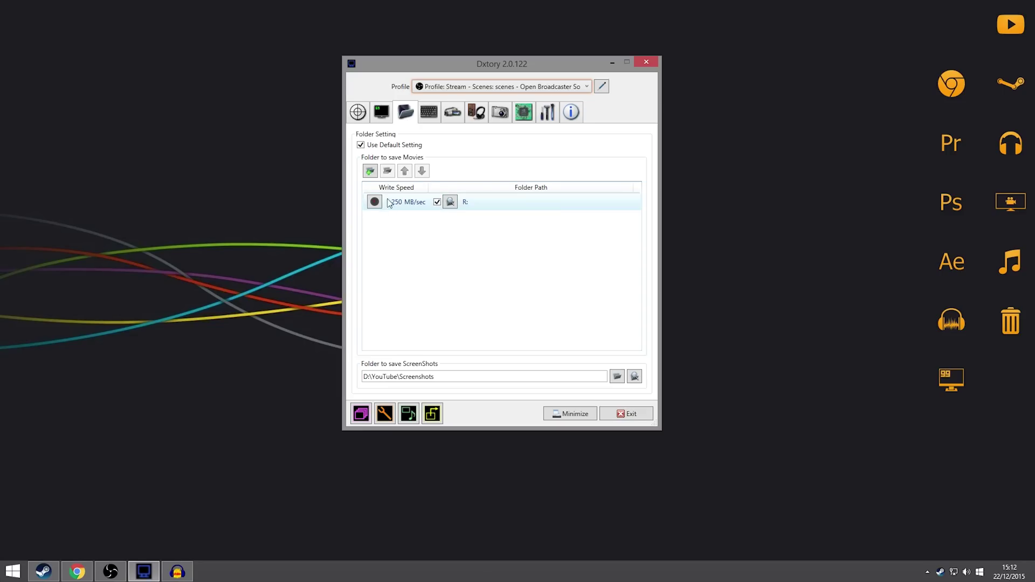
pyautogui.click(370, 171)
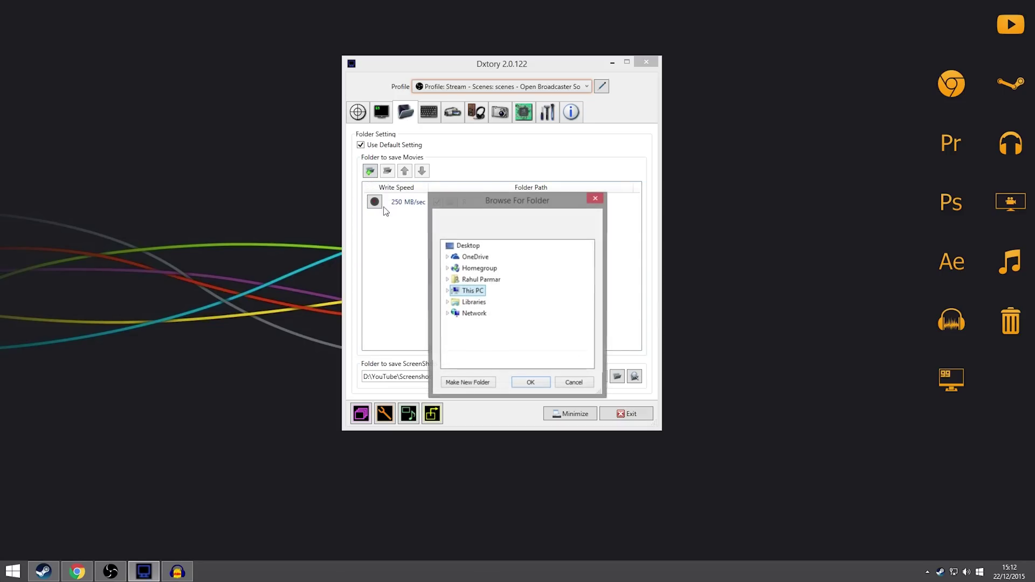
pyautogui.click(447, 292)
pyautogui.doubleClick(476, 330)
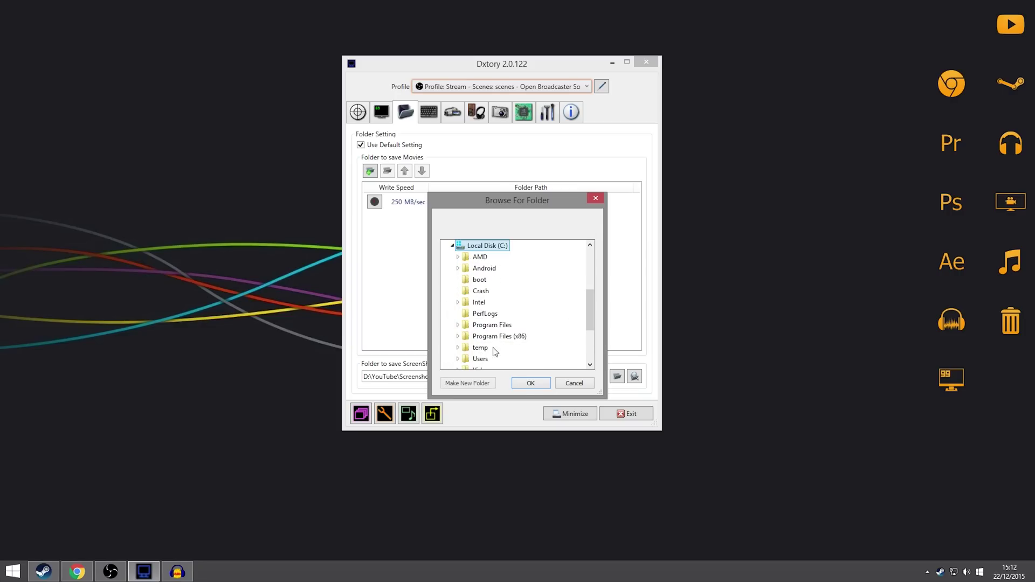
pyautogui.click(528, 384)
pyautogui.click(375, 220)
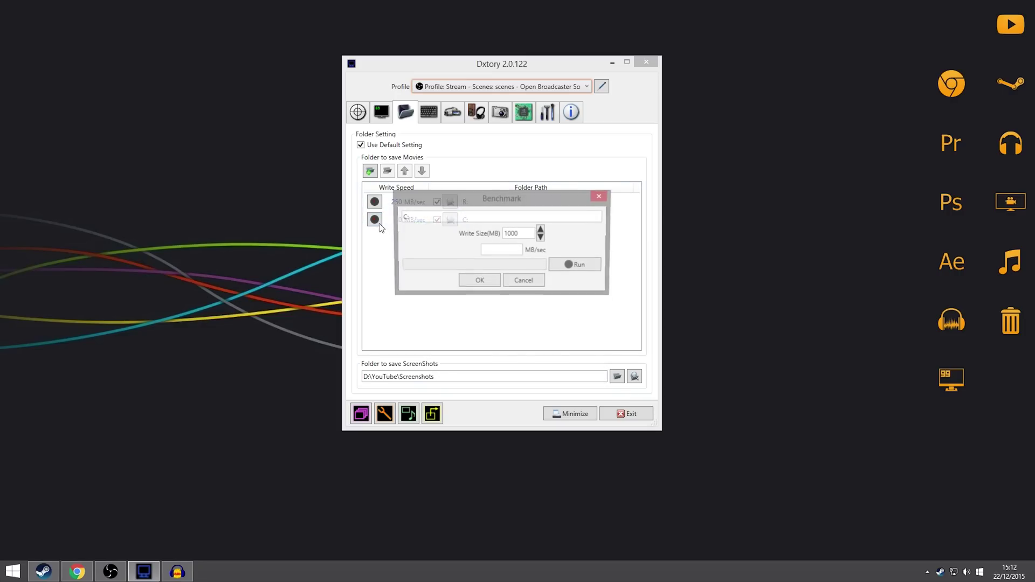
pyautogui.click(562, 265)
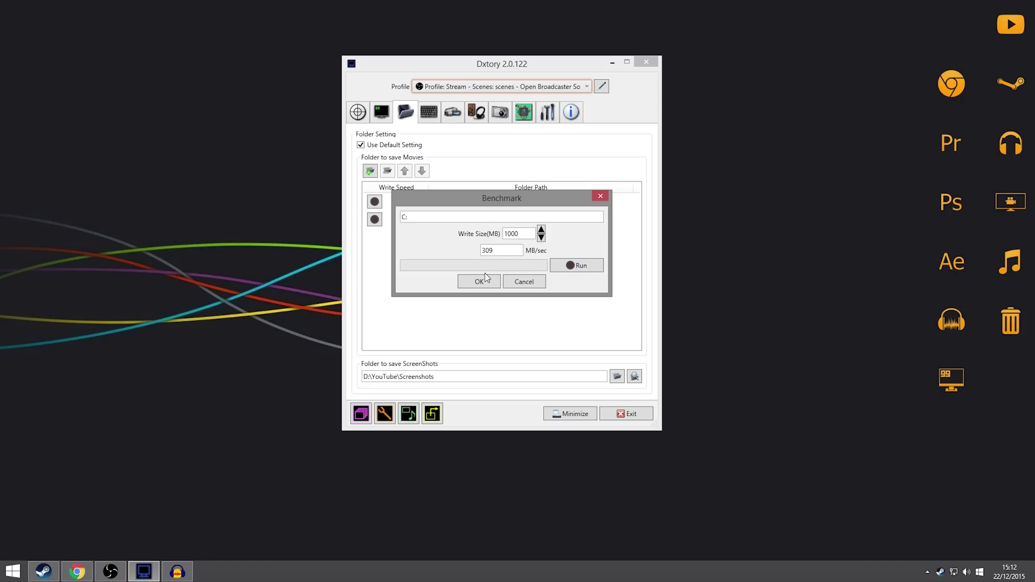
pyautogui.click(479, 282)
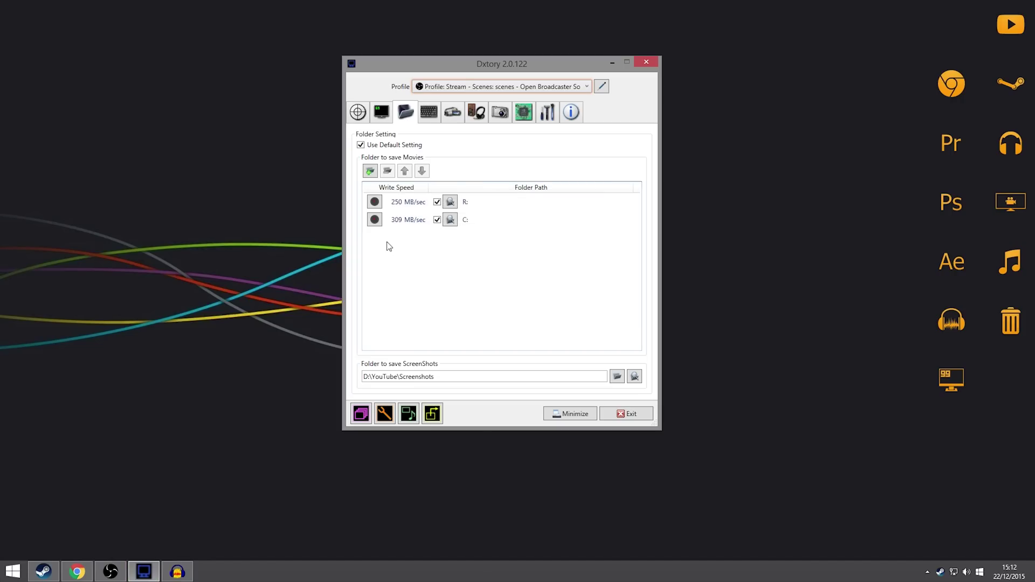
pyautogui.click(396, 221)
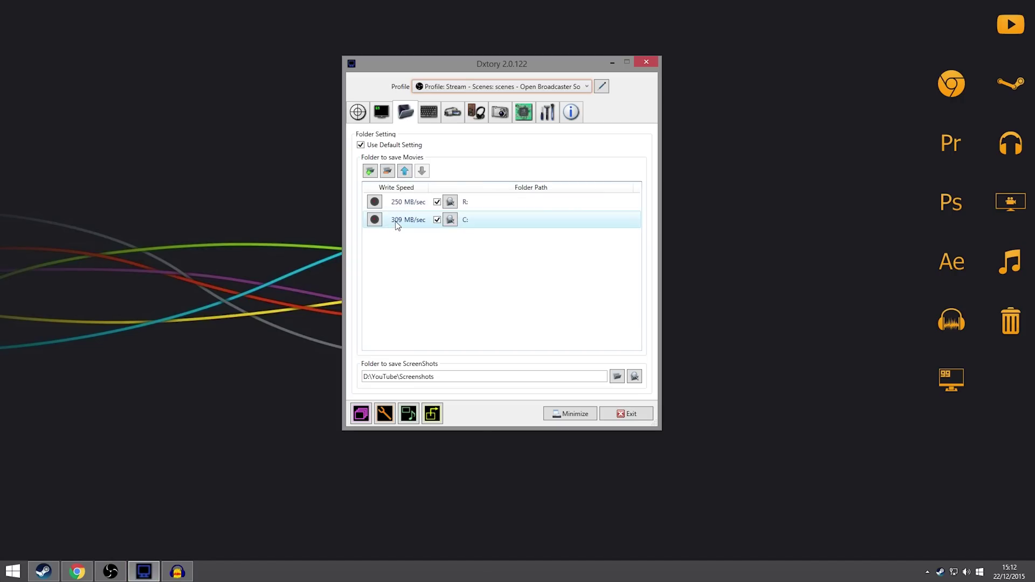
pyautogui.click(393, 170)
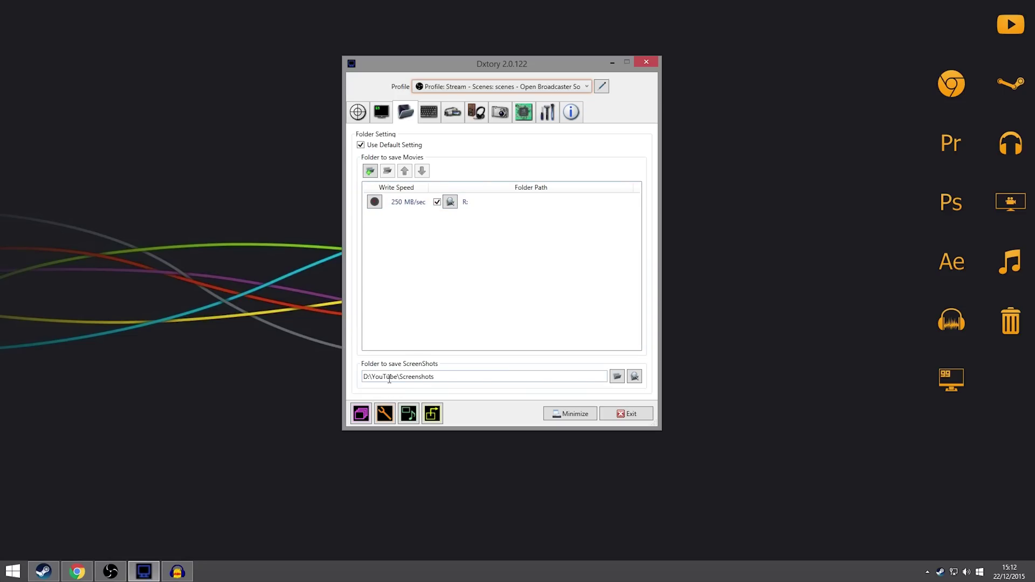
# Show the HotKey page with F8 for movie capture and F11 for screenshots
pyautogui.click(429, 111)
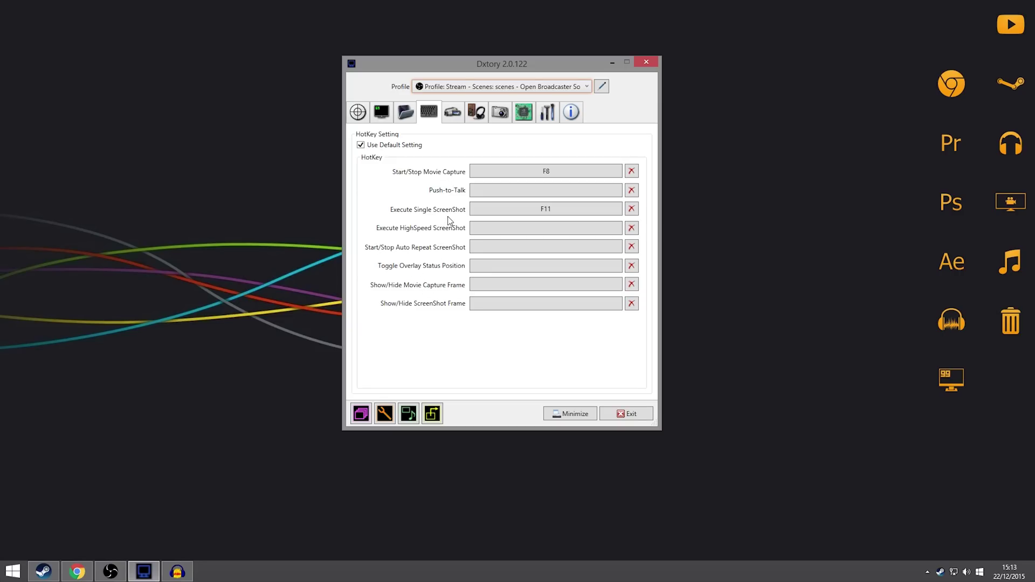
# Show the Movie page using the Matrox MPEG-2 I-frame HD codec at 60 fps
pyautogui.click(452, 111)
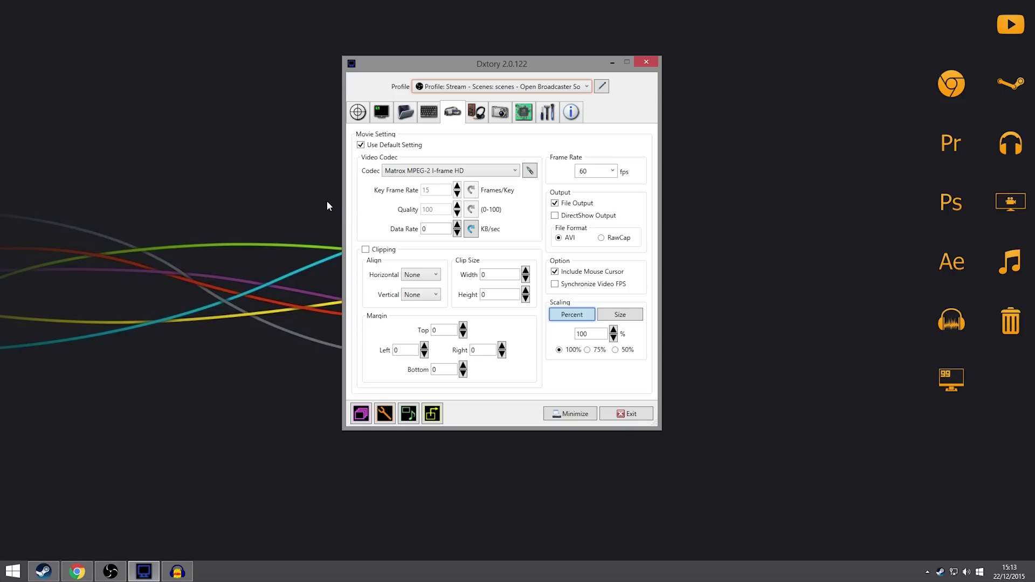
# Keep the Matrox MPEG-2 I-frame HD codec and set its data rate to about 249 Mb/sec
pyautogui.click(397, 171)
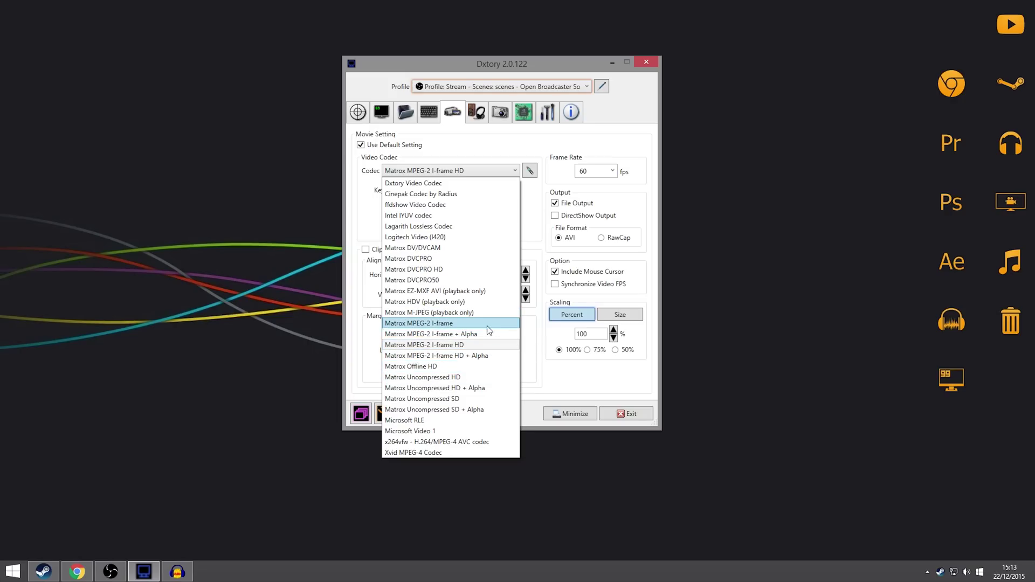
pyautogui.click(488, 348)
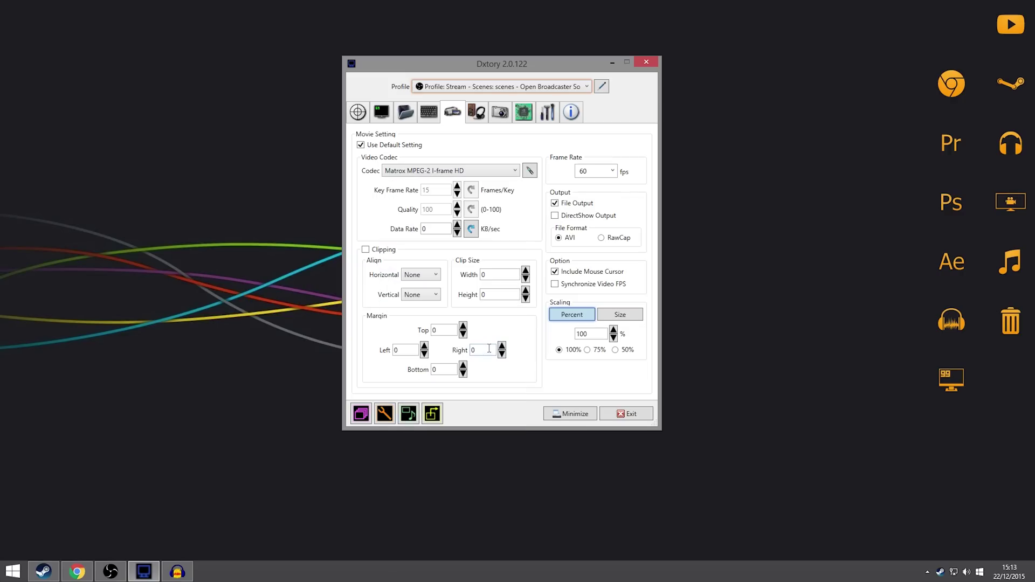
pyautogui.click(531, 171)
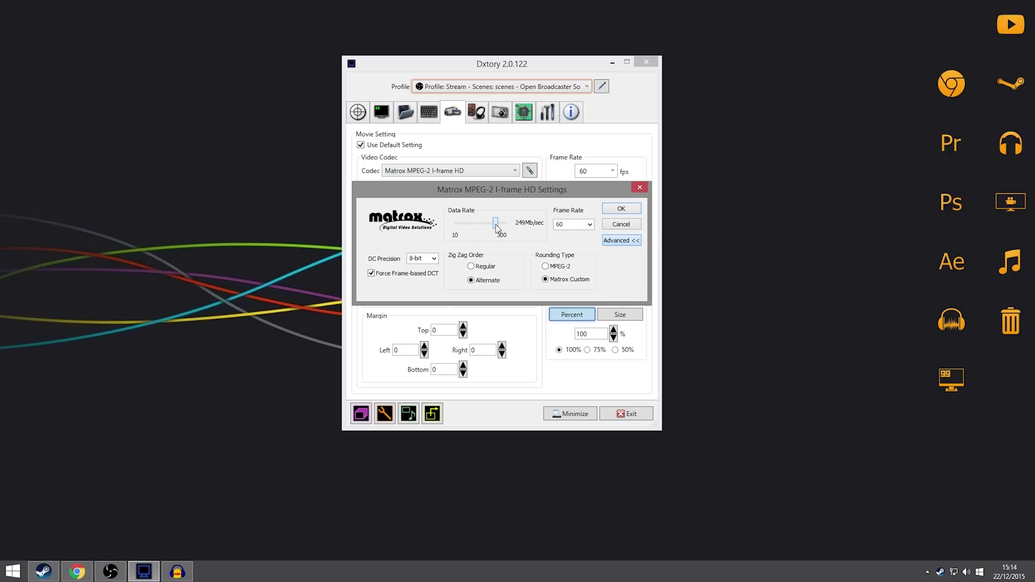
pyautogui.moveTo(496, 228); pyautogui.dragTo(494, 229)
# Confirm the Matrox codec settings and keep 60 fps with AVI file output
pyautogui.click(608, 208)
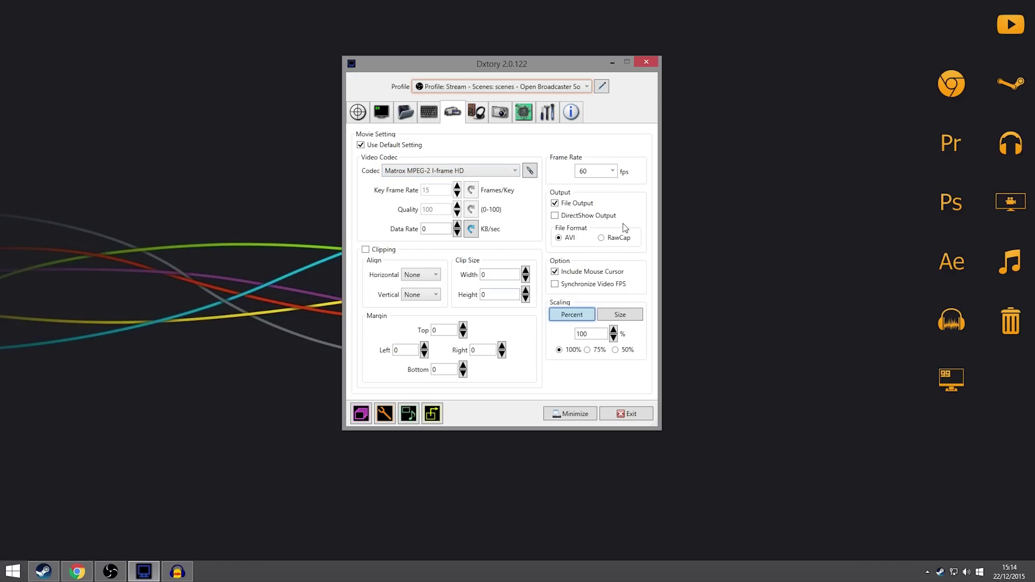
pyautogui.click(613, 172)
pyautogui.click(595, 227)
pyautogui.click(570, 240)
pyautogui.click(619, 320)
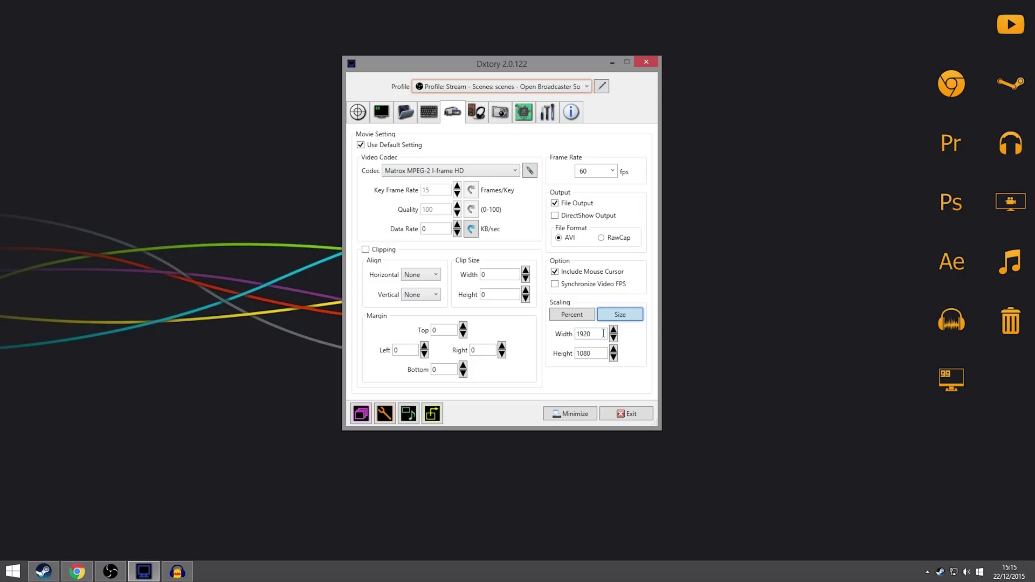
pyautogui.click(597, 335)
pyautogui.click(587, 319)
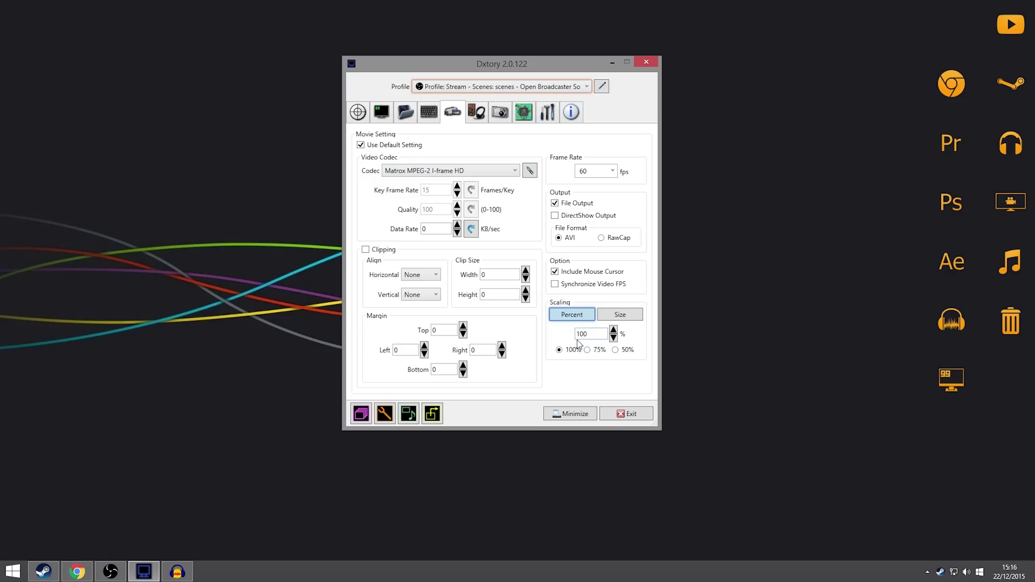
# Review audio streams 1–3 (digital output, Yeti mic, speakers), then view the ScreenShot settings
pyautogui.click(477, 111)
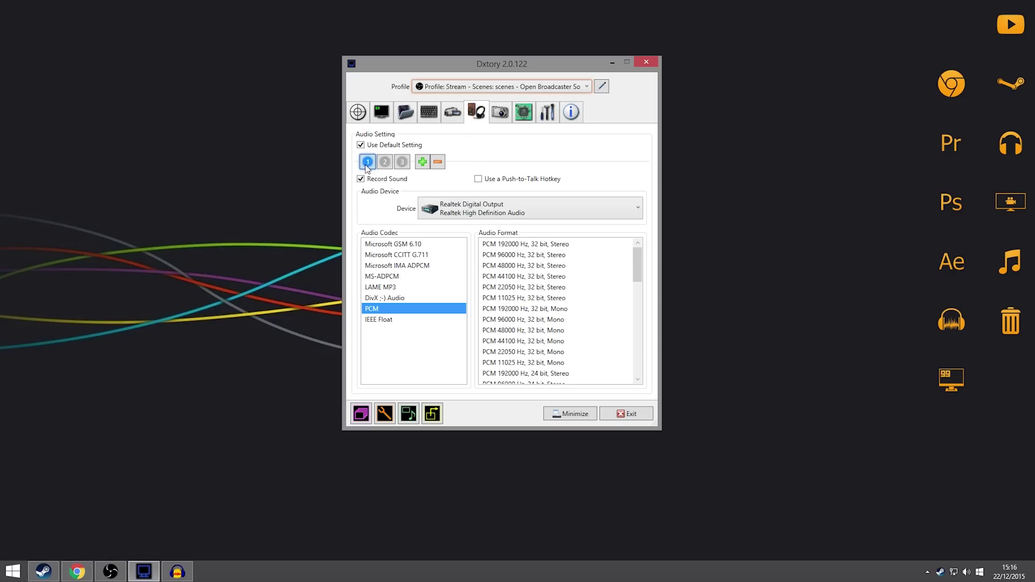
pyautogui.click(390, 164)
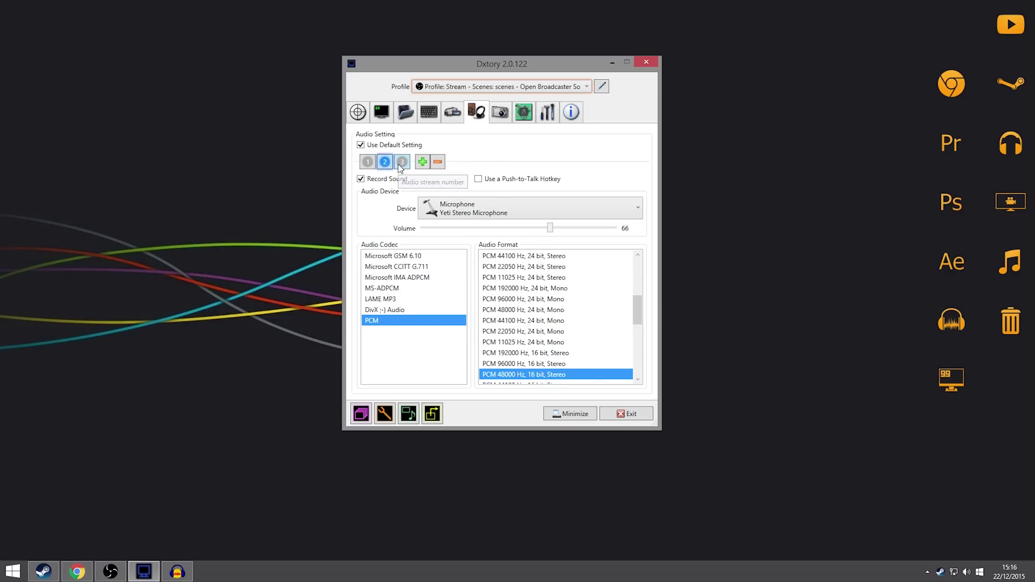
pyautogui.click(402, 162)
pyautogui.click(367, 162)
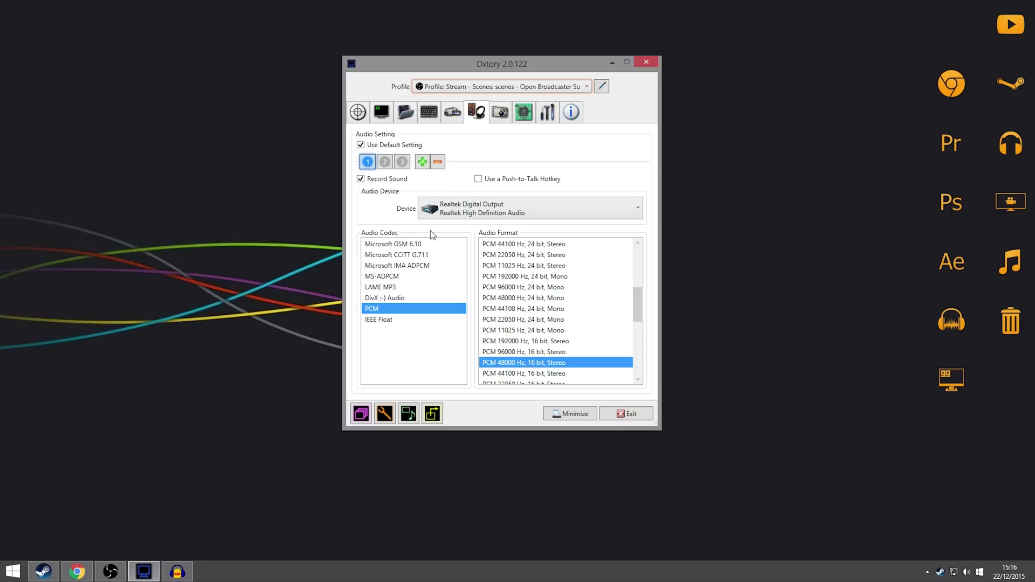
pyautogui.click(384, 166)
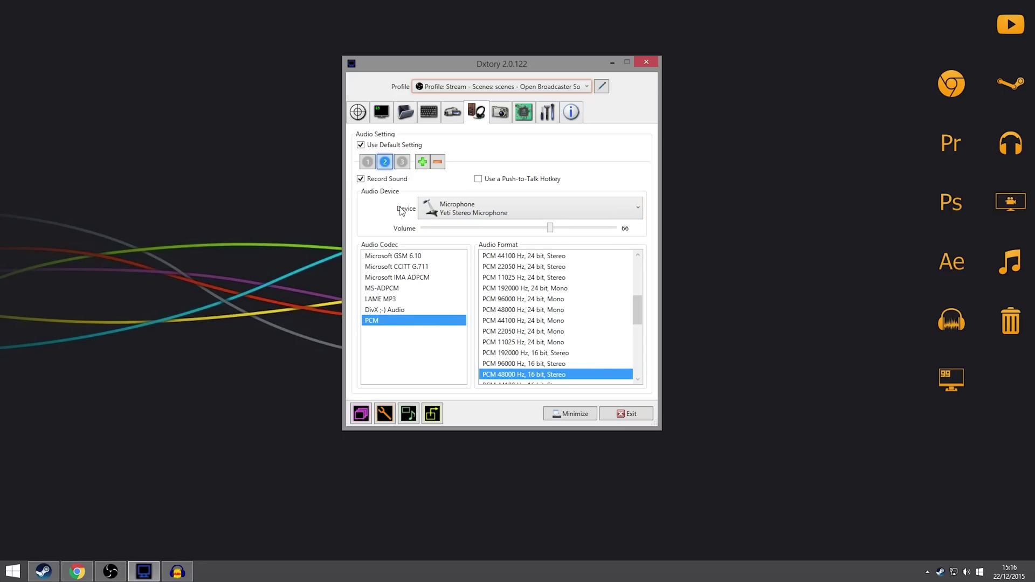
pyautogui.click(401, 161)
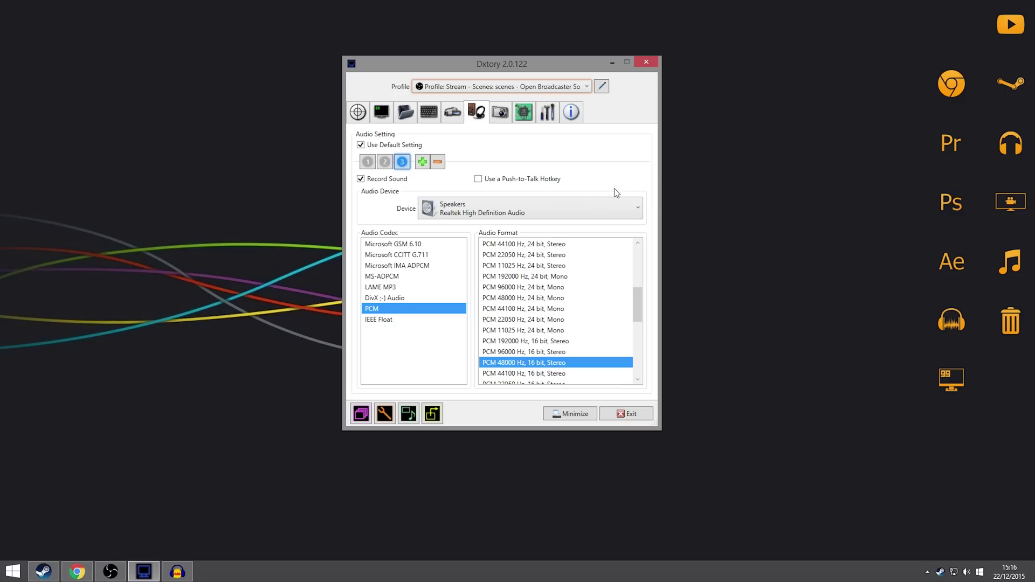
pyautogui.click(369, 162)
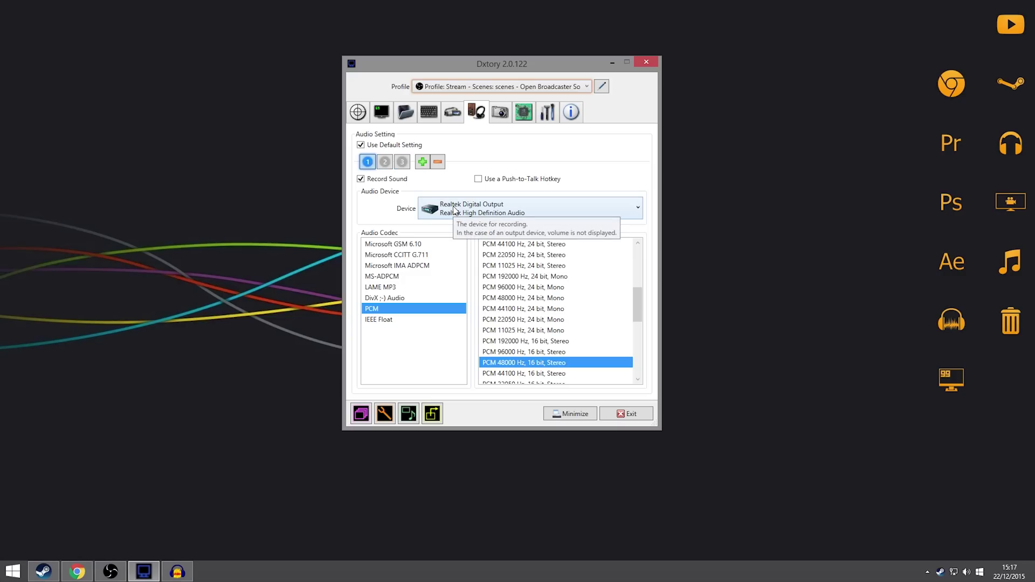
pyautogui.click(500, 112)
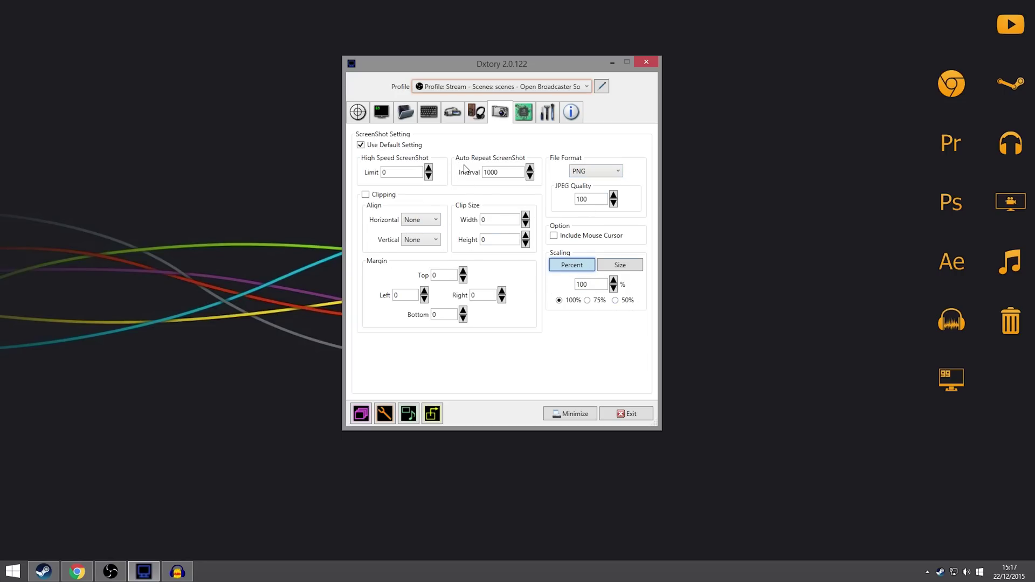
pyautogui.moveTo(470, 178)
pyautogui.click(523, 112)
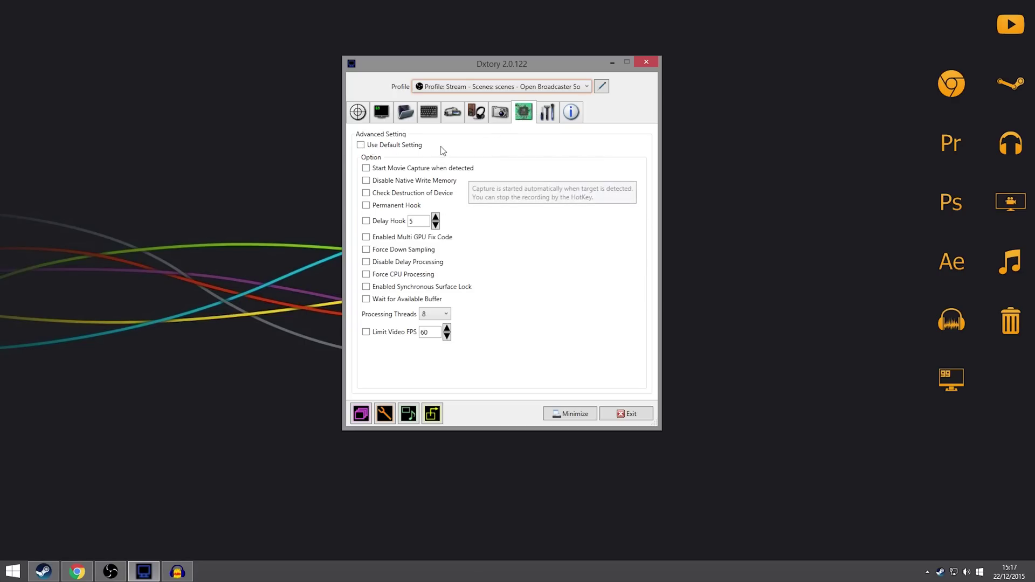
# Set Processing Threads to 8 in Dxtory's Advanced Settings, leaving capture options unticked
pyautogui.moveTo(408, 204)
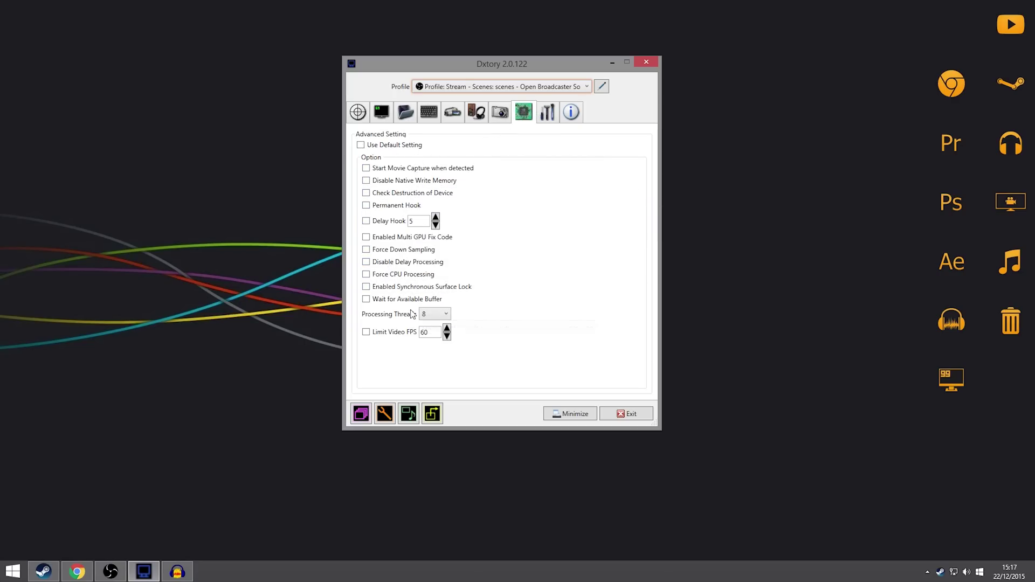
pyautogui.click(427, 315)
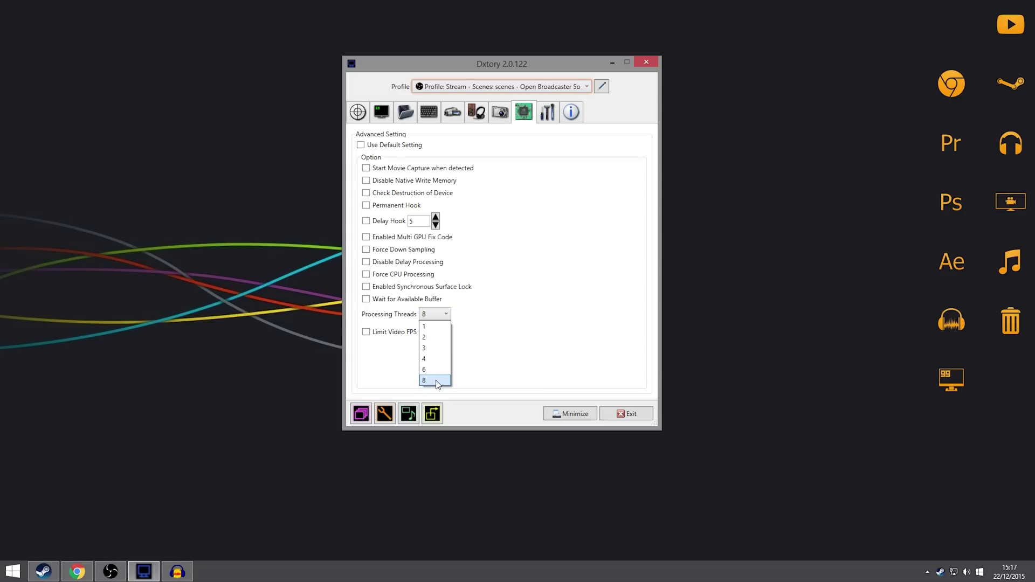
pyautogui.click(437, 381)
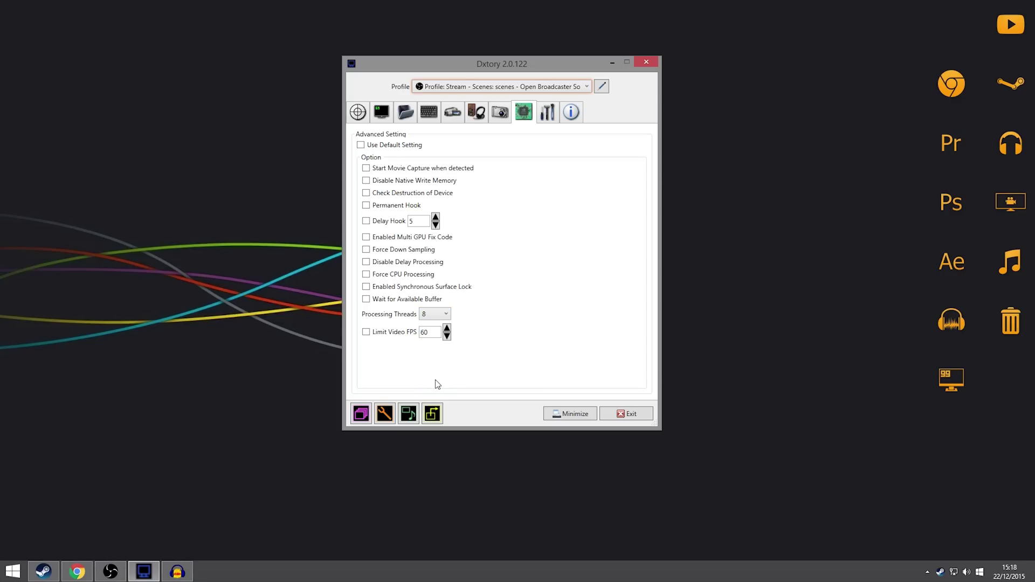